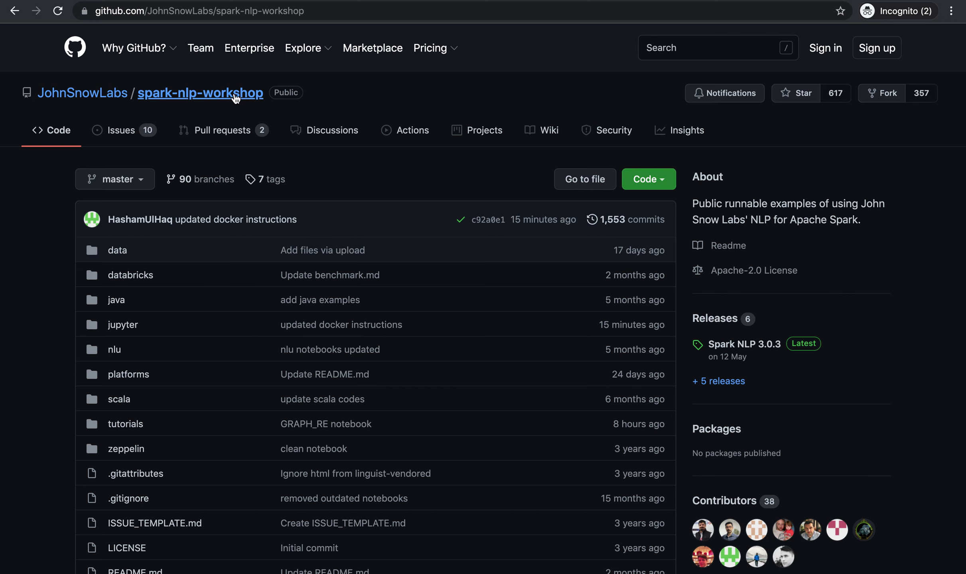
Navigate into the jupyter/docker_image_nlp_hc folder of the spark-nlp-workshop repository.
left_click(123, 325)
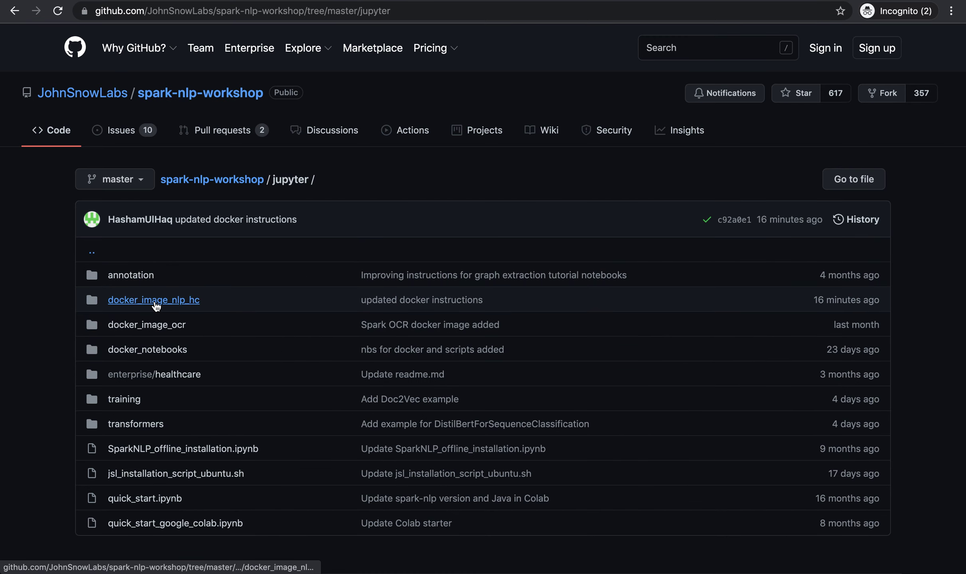
left_click(156, 300)
scroll(212, 376, "down", 2)
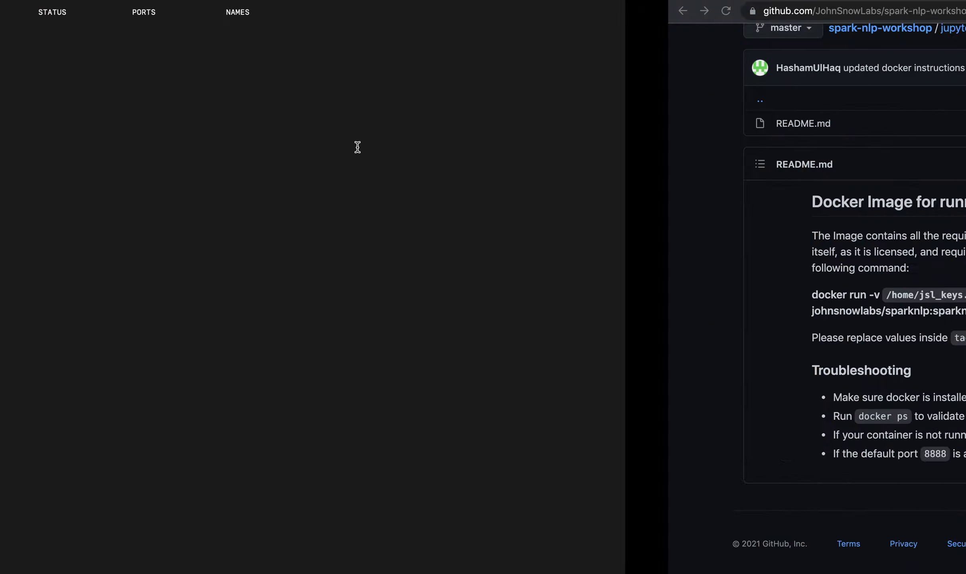
Copy the docker run command from the README and return to Terminal.
key("ctrl+Right")
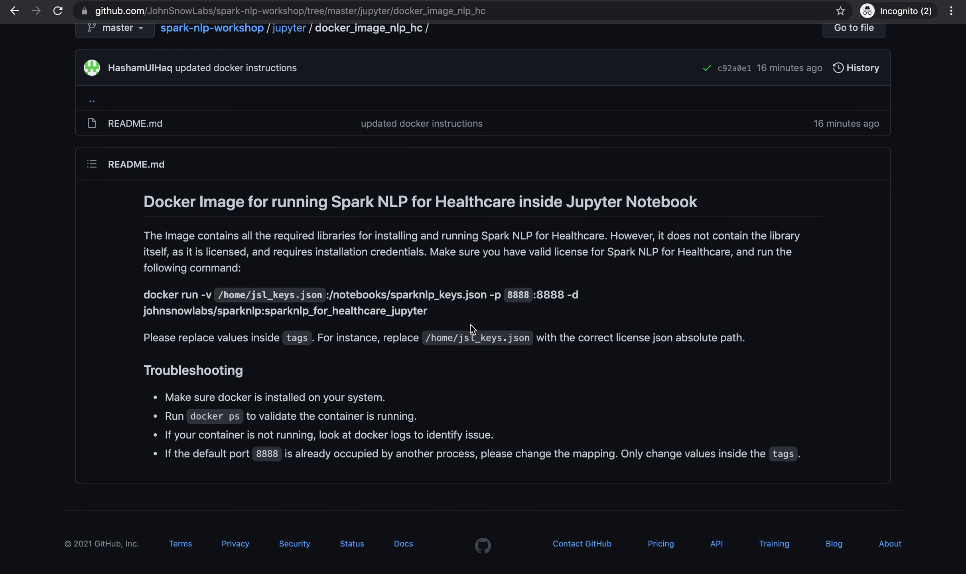
left_click_drag(439, 313, 142, 296)
key("super+c")
key("ctrl+Left")
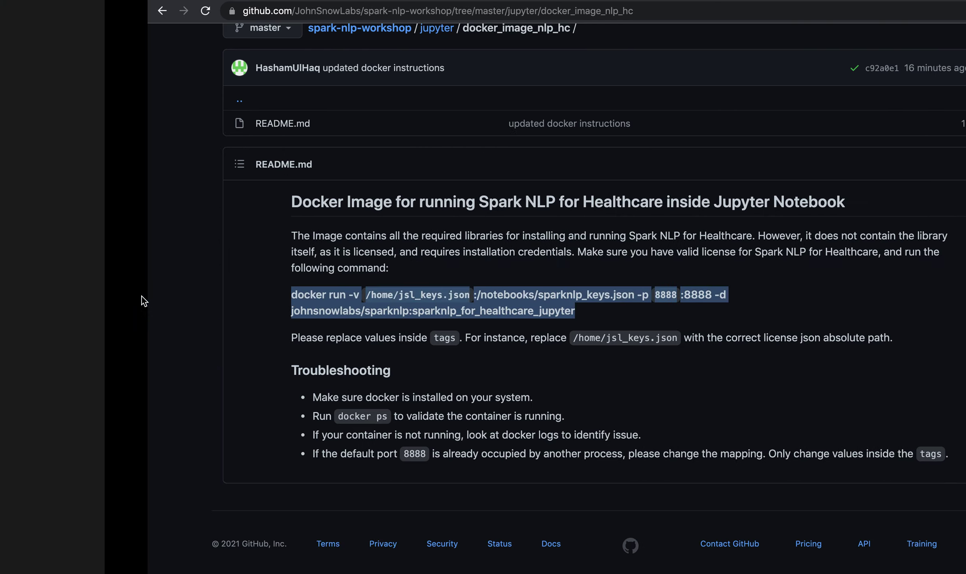
Copy the /home/jsl_keys.json license path from the README and return to Terminal.
key("ctrl+Right")
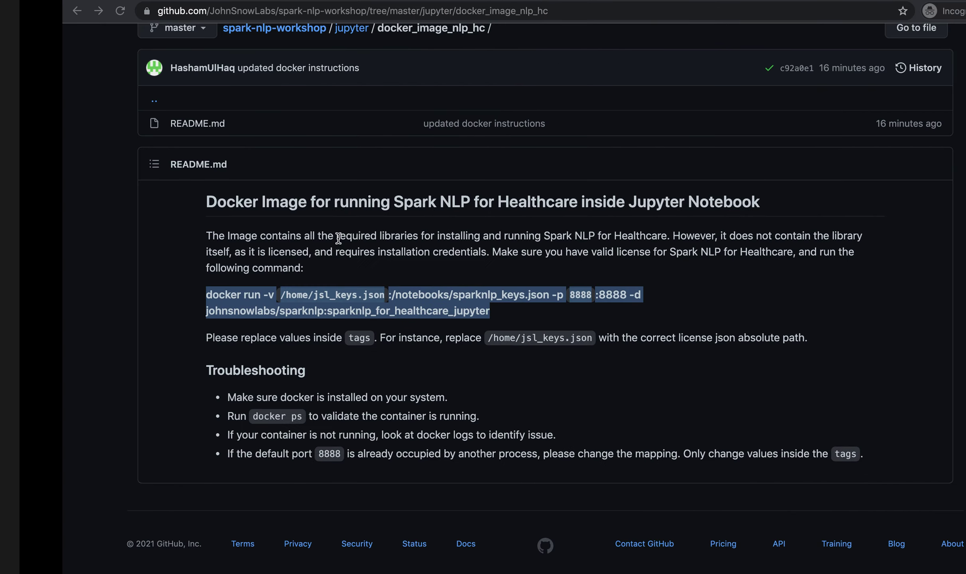
left_click(234, 293)
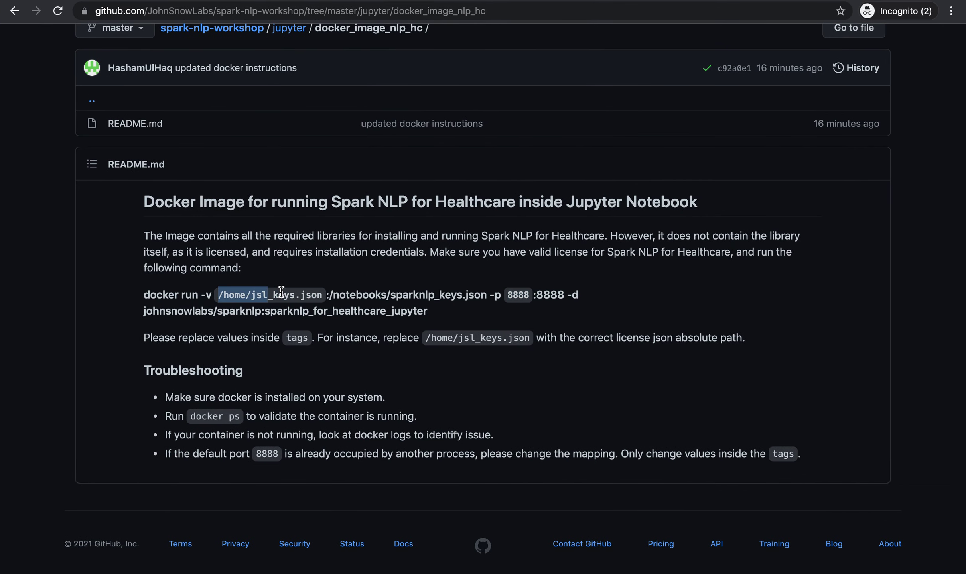
left_click_drag(218, 295, 324, 294)
key("ctrl+Left")
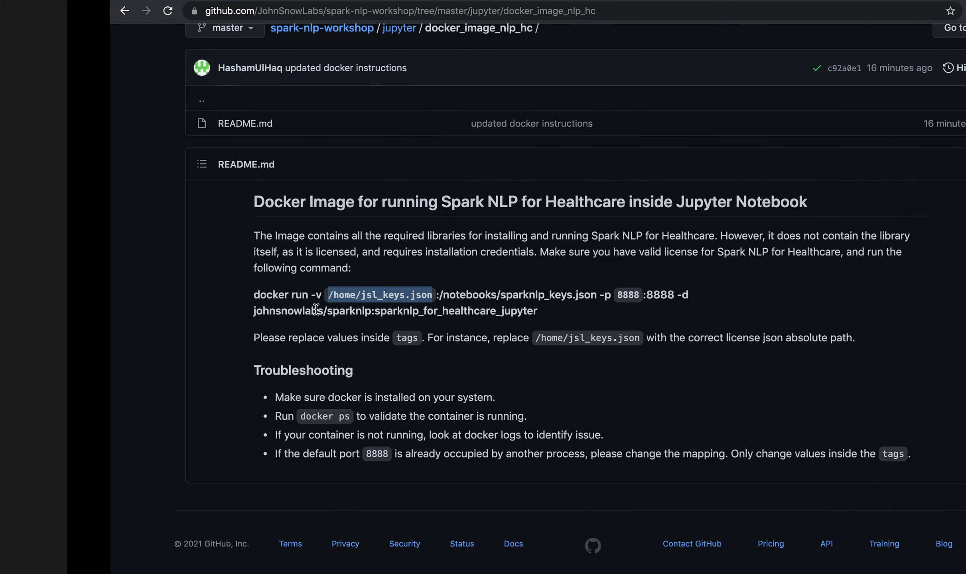
type("pwd")
Show the current working directory with pwd and paste the docker run command.
key("Return")
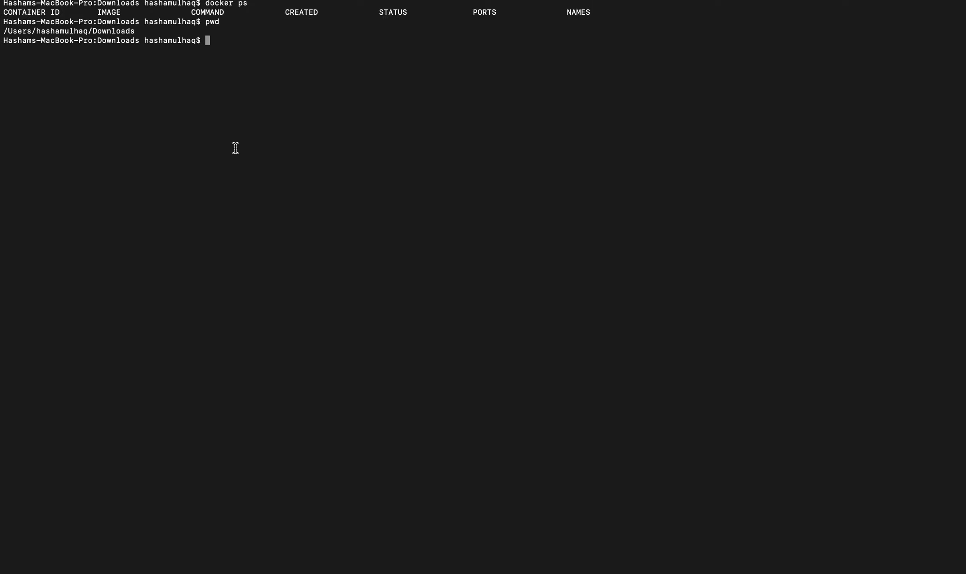
key("Up")
key("Up")
key("Down")
key("Down")
key("super+v")
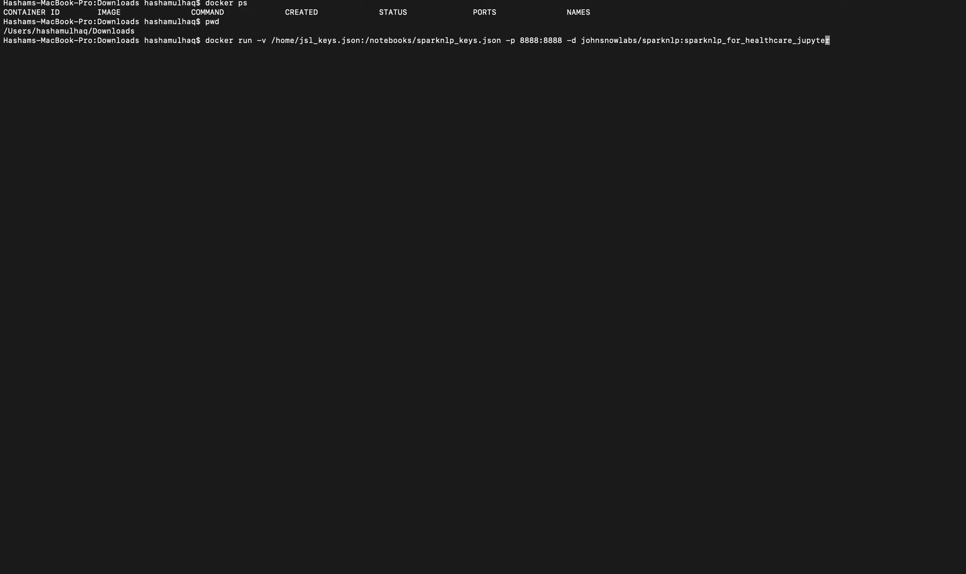
Replace /home with the Downloads path before jsl_keys.json and run the container detached.
key("Left")
key("Left")
key("Left")
key("Left")
key("Left")
key("Left")
key("Left")
key("Left")
key("Left")
key("Left")
key("Left")
key("Left")
key("Left")
key("Left")
key("Left")
key("Left")
key("Left")
key("Left")
key("Left")
key("Left")
key("Left")
key("Left")
key("Left")
key("Left")
key("Left")
key("Left")
key("Left")
key("Left")
key("Left")
key("Left")
key("Left")
key("Left")
key("Left")
key("Left")
key("Left")
key("Left")
key("Left")
key("Left")
key("Left")
key("Left")
key("Left")
key("Left")
key("Left")
key("Left")
key("Left")
key("Left")
key("Left")
key("Left")
key("Left")
key("Left")
key("Left")
key("Left")
key("Left")
key("Left")
key("Left")
key("Left")
key("Left")
key("Left")
key("BackSpace")
key("BackSpace")
key("BackSpace")
key("BackSpace")
key("BackSpace")
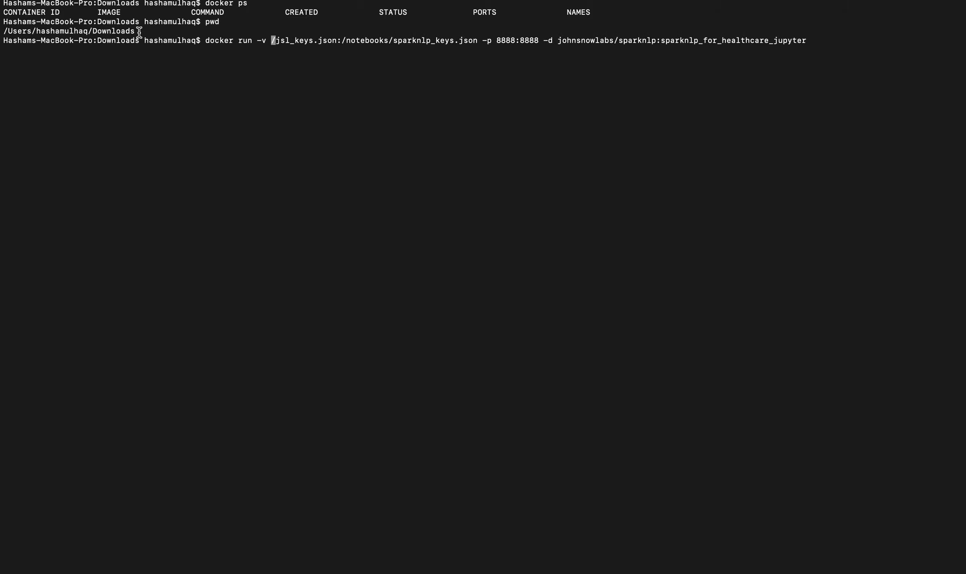
left_click_drag(139, 31, 3, 31)
type("/Users/hashamulhaq/Downloads")
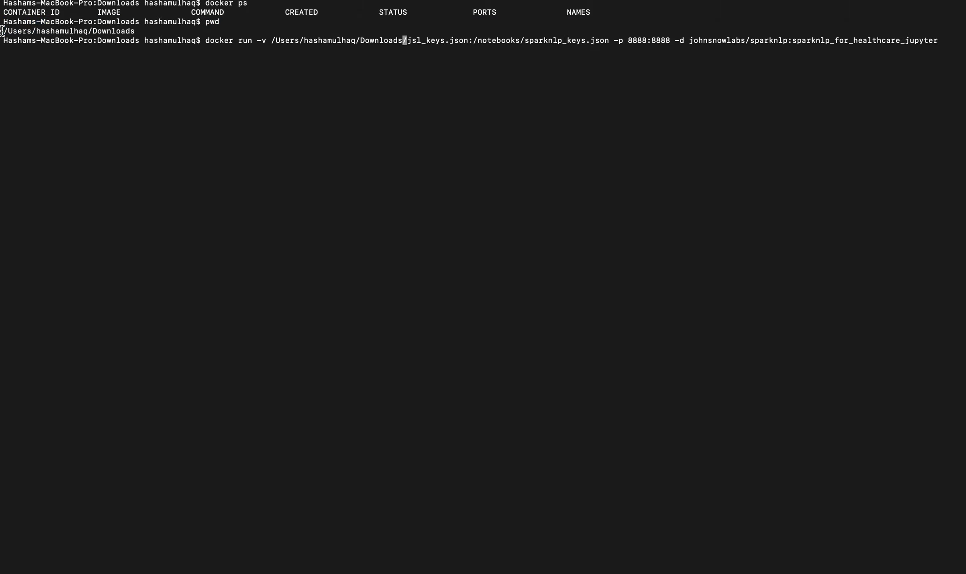
key("Return")
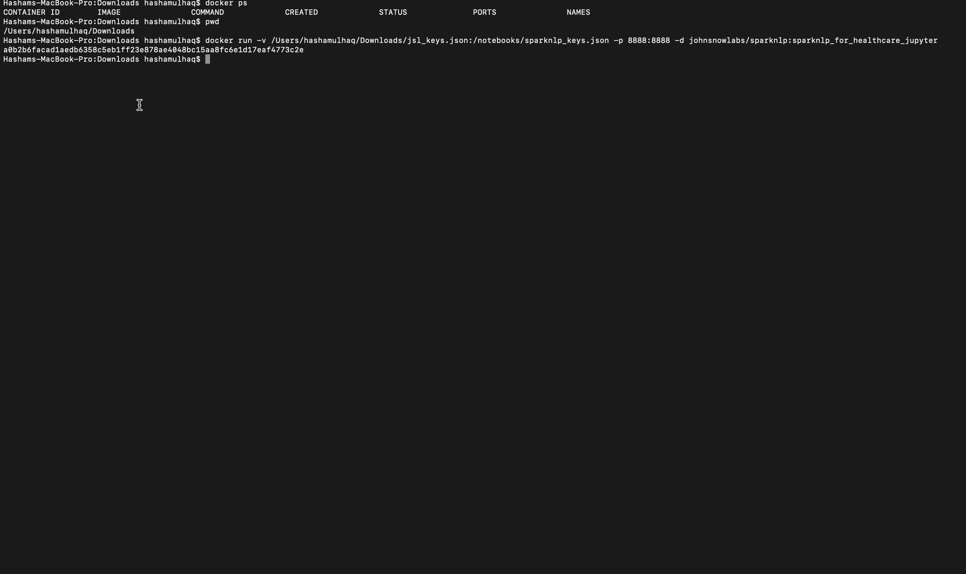
type("docker ps")
List running containers with docker ps and show the logs of container a0b2b6facad1.
key("Return")
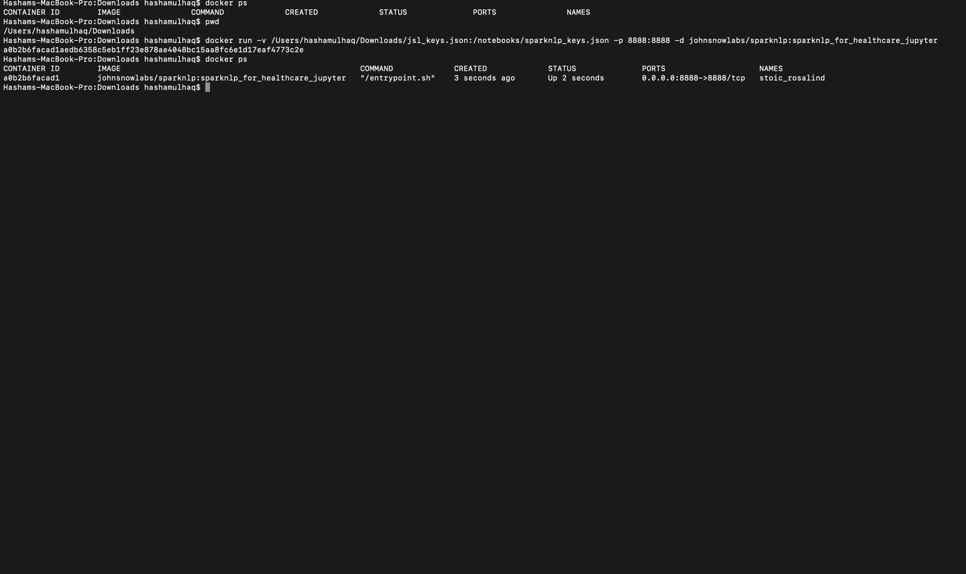
type("docker logs")
double_click(46, 82)
left_click_drag(46, 81, 101, 95)
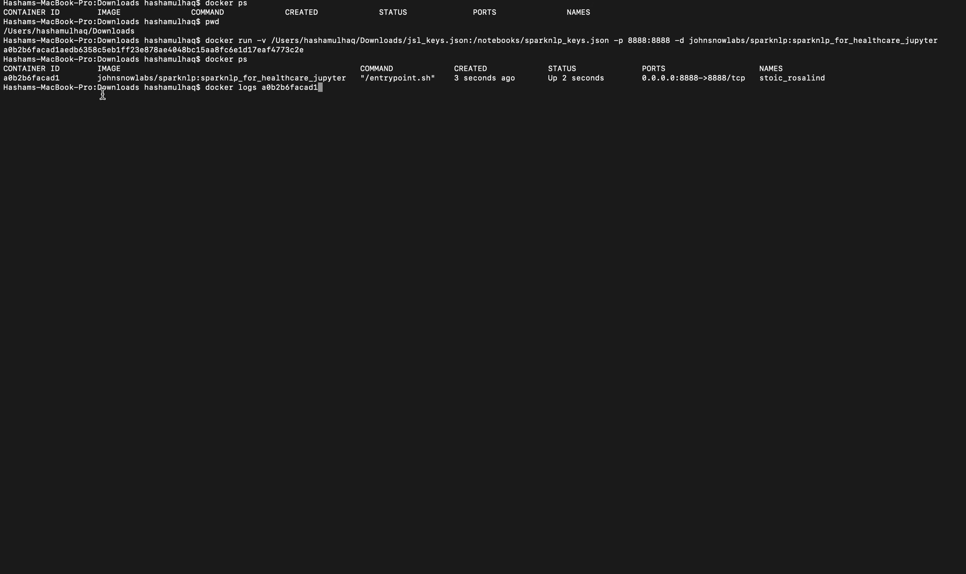
key("Return")
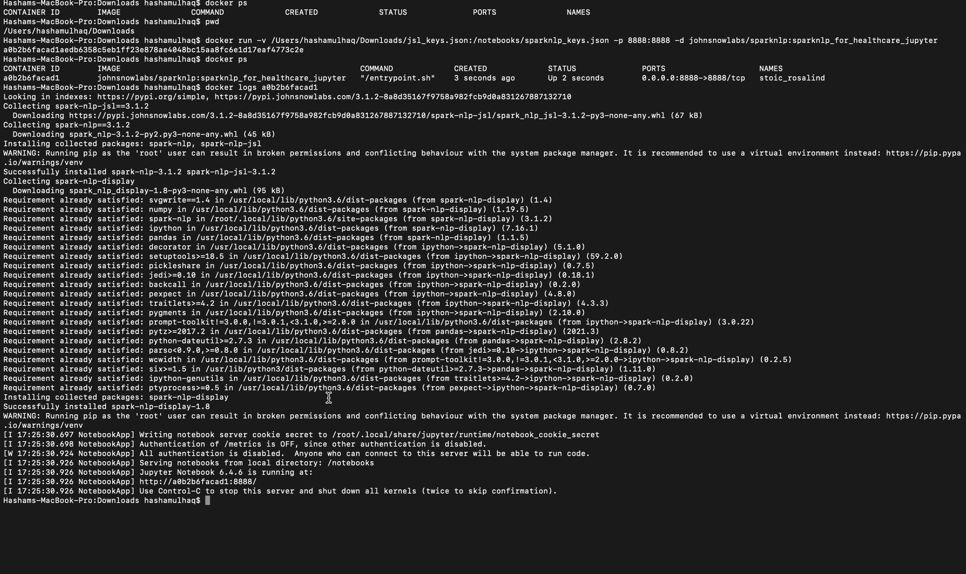
key("ctrl+Right")
Load the Jupyter server at localhost:8888 in a new tab and enter the Healthcare folder.
key("ctrl+t")
type("localhost:8888")
key("Return")
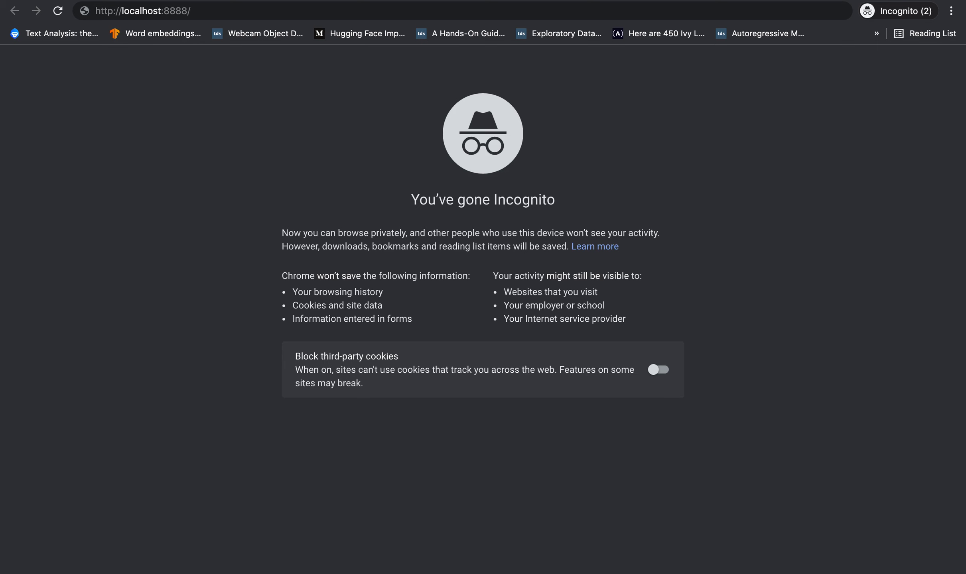
left_click(526, 11)
key("Return")
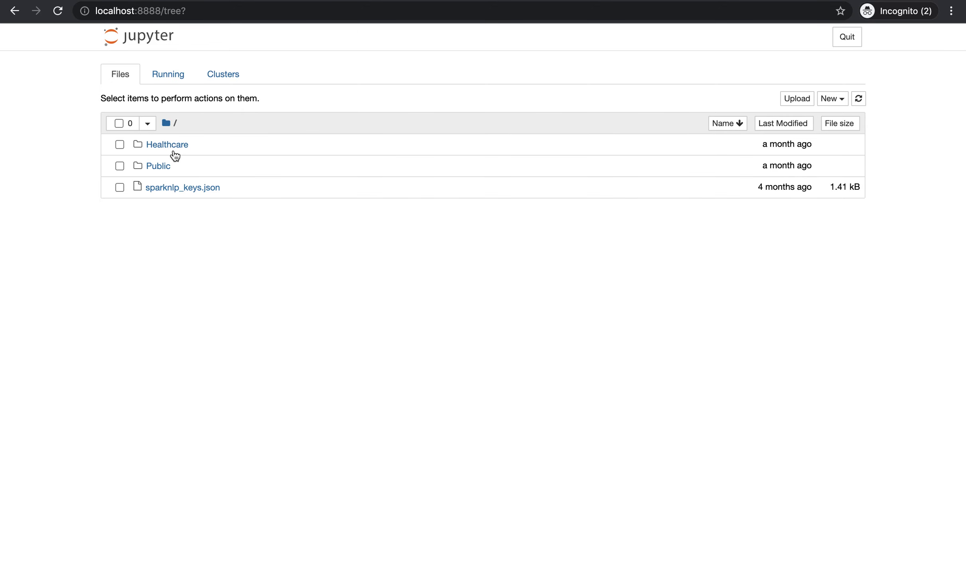
left_click(167, 144)
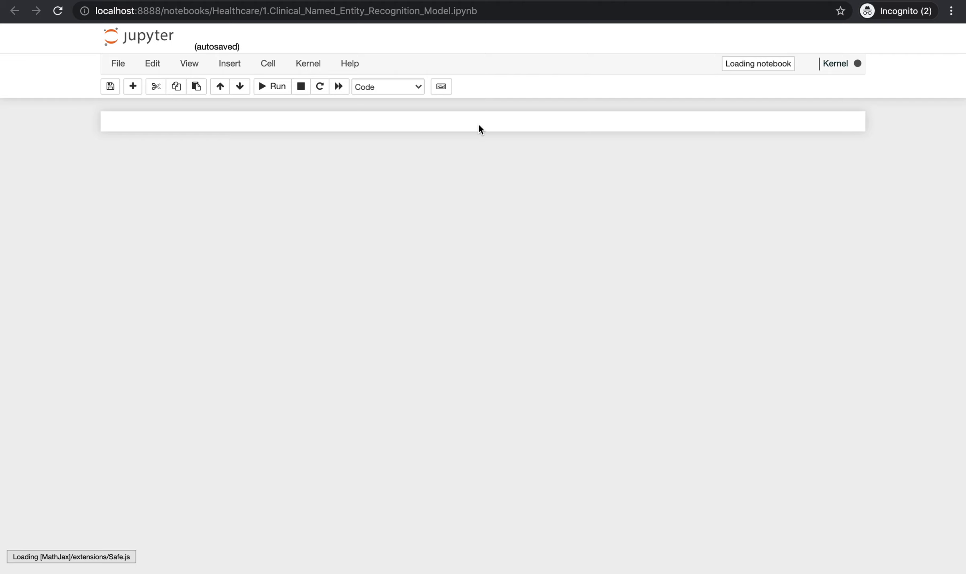
scroll(350, 404, "down", 3)
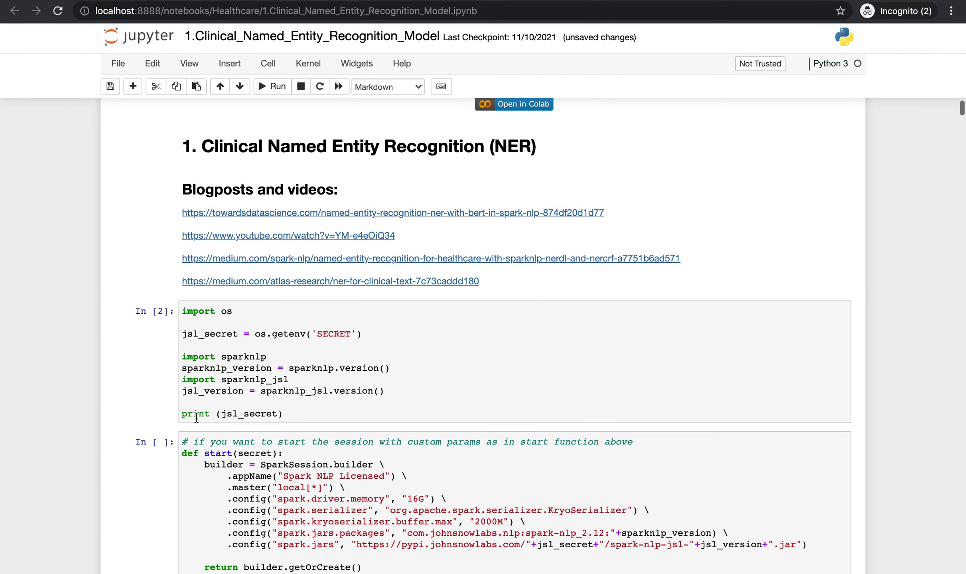
Add a sparknlp_version line to the first cell and run it to output version 3.1.2.
left_click(185, 414)
type("#")
key("ctrl+Return")
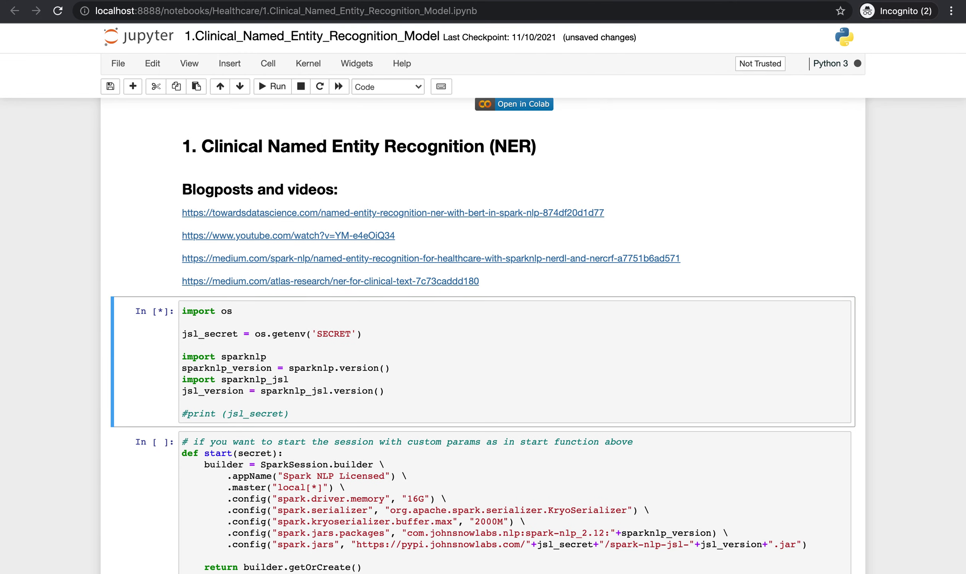
double_click(232, 366)
key("ctrl+c")
left_click(322, 416)
key("Return")
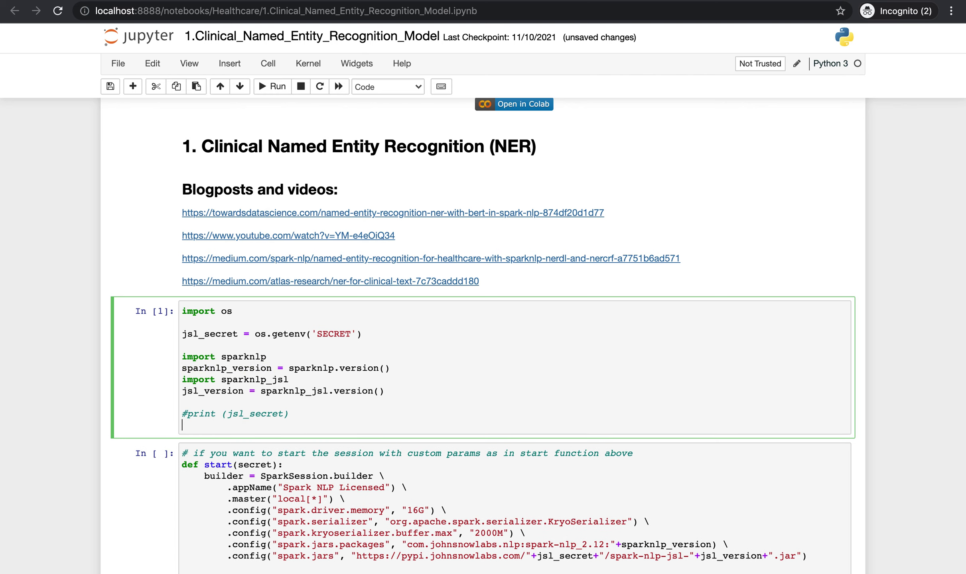
type("p")
key("BackSpace")
key("ctrl+v")
key("ctrl+Return")
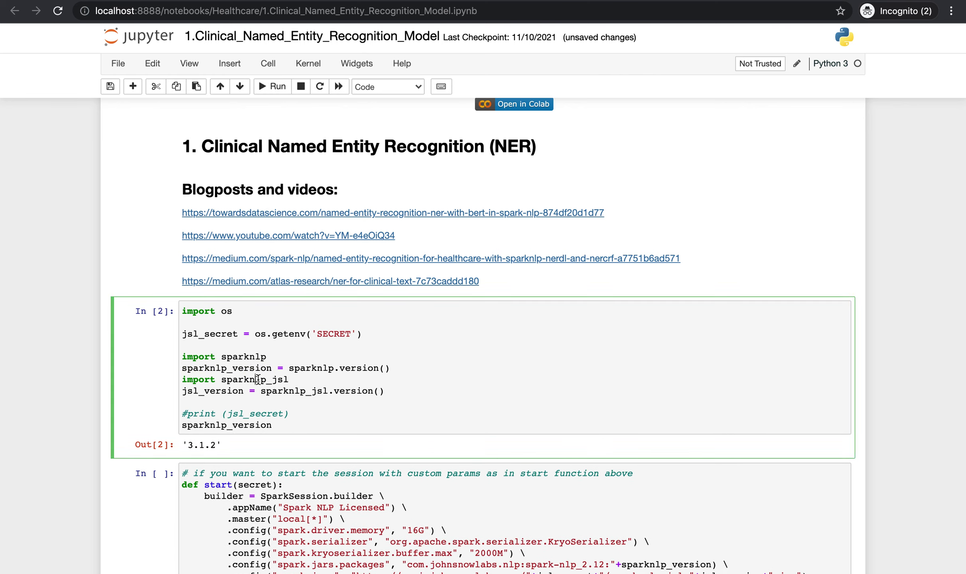